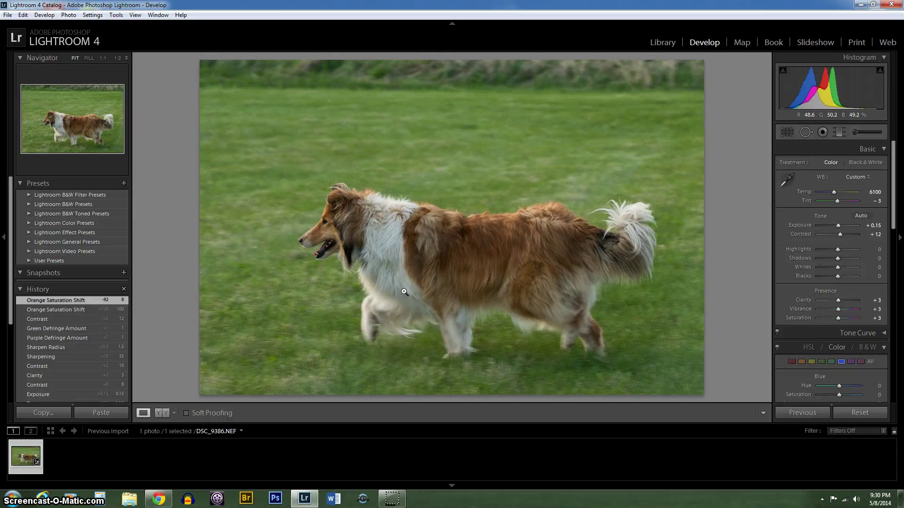
# Step: Open the File menu to reach the export command for the edited collie photo
pyautogui.click(7, 15)
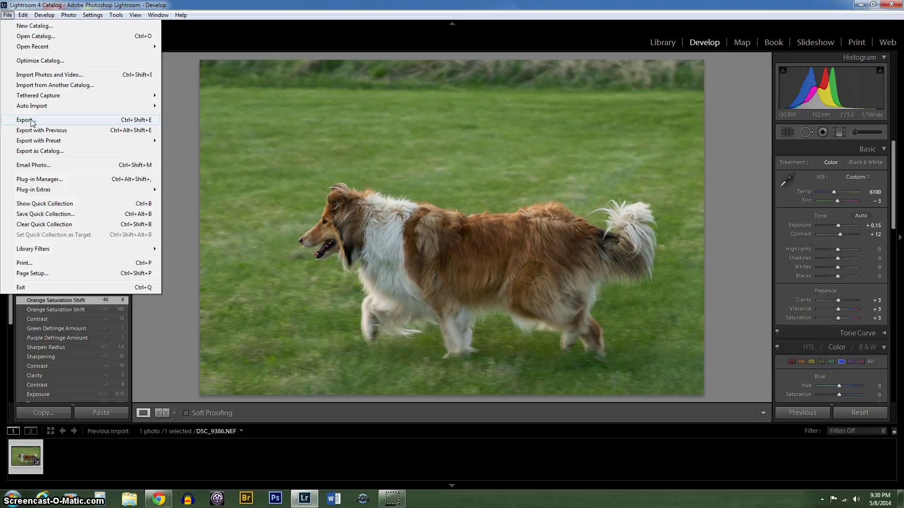
# Step: Open Export One File and confirm it saves to the same folder as the original photo
pyautogui.click(31, 122)
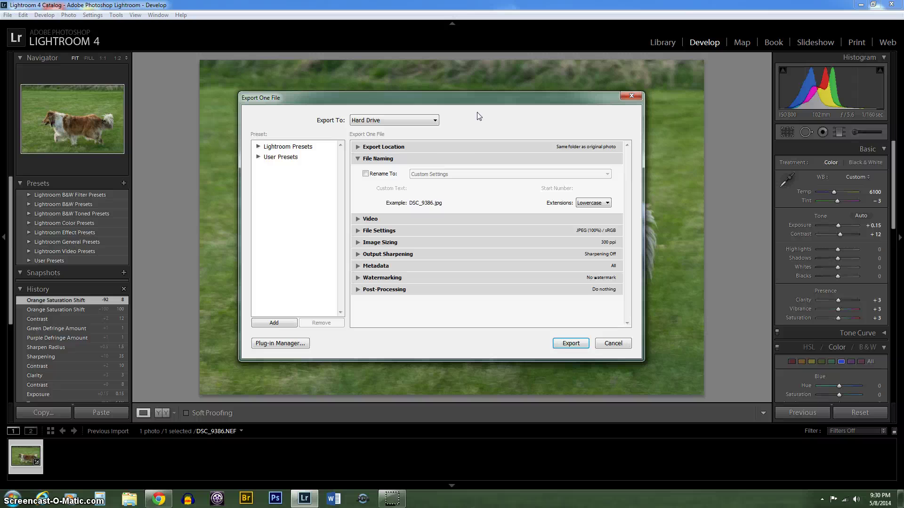
pyautogui.click(397, 150)
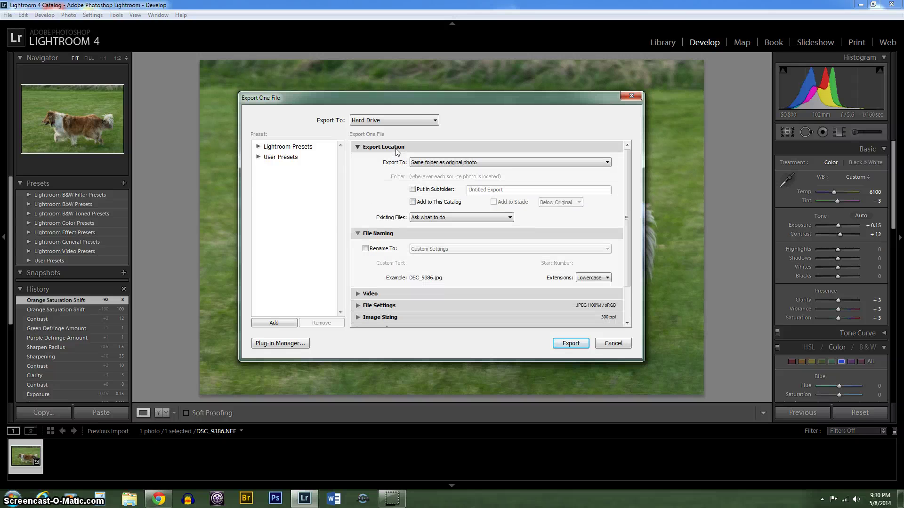
pyautogui.click(379, 234)
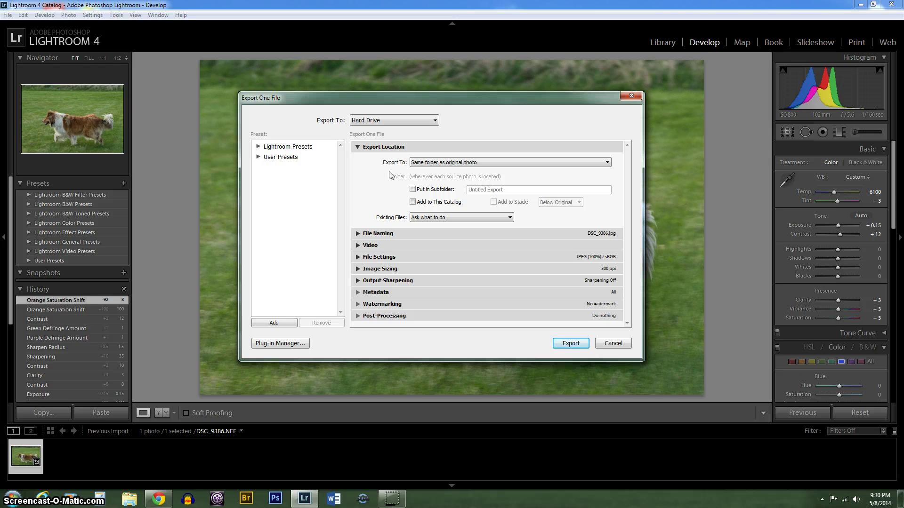
pyautogui.click(375, 149)
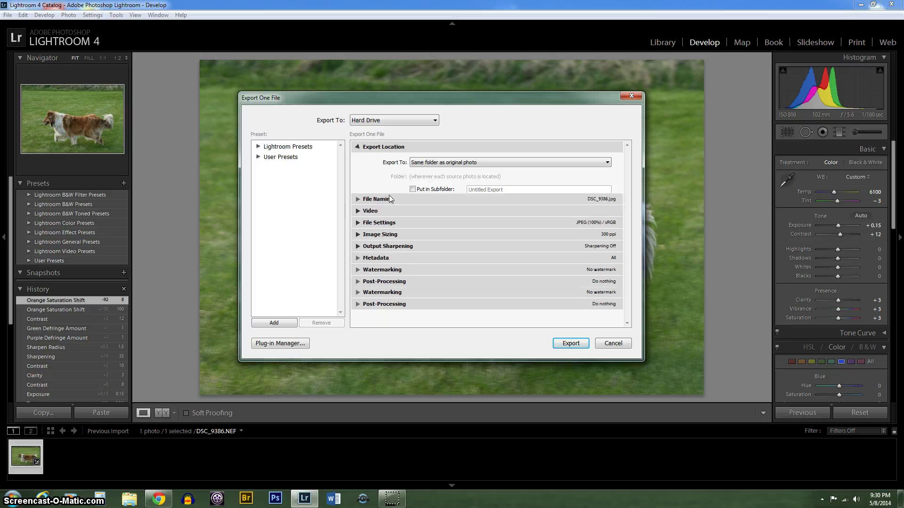
# Step: Leave Rename To unticked so the export keeps the name DSC_9386.jpg
pyautogui.click(377, 159)
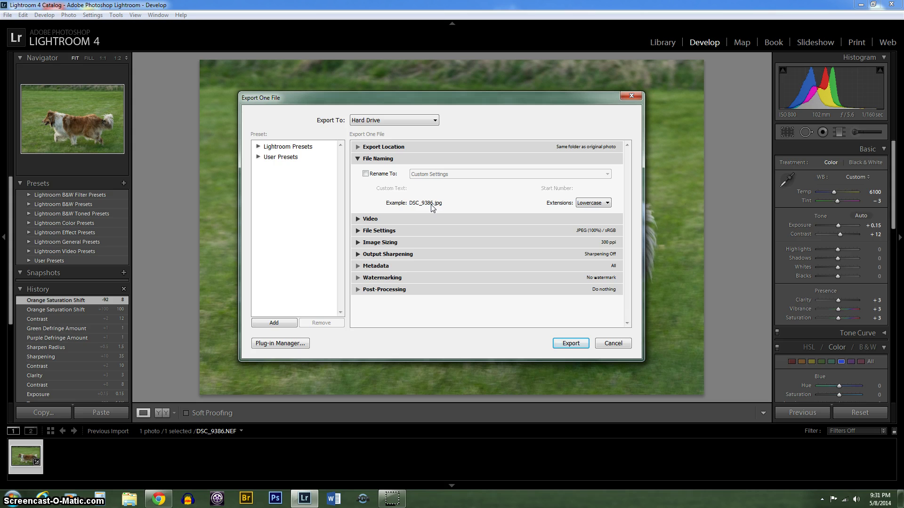
pyautogui.click(365, 173)
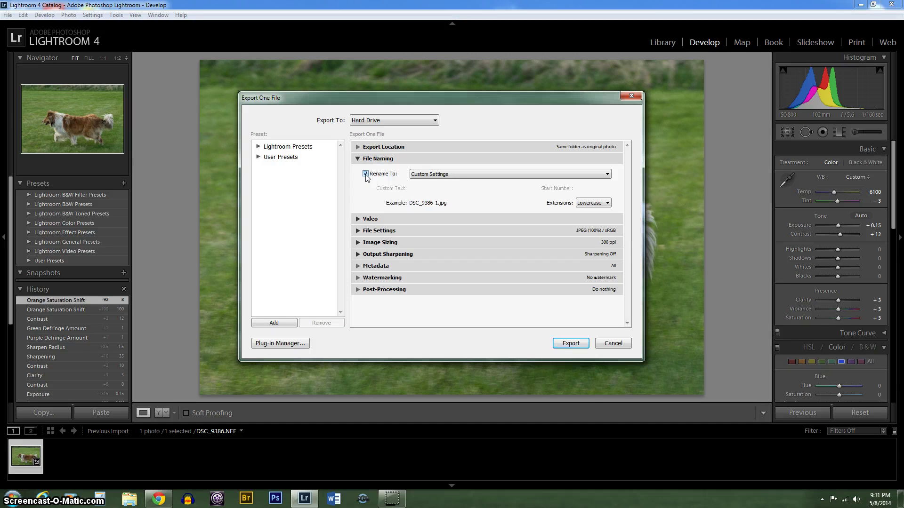
pyautogui.click(365, 174)
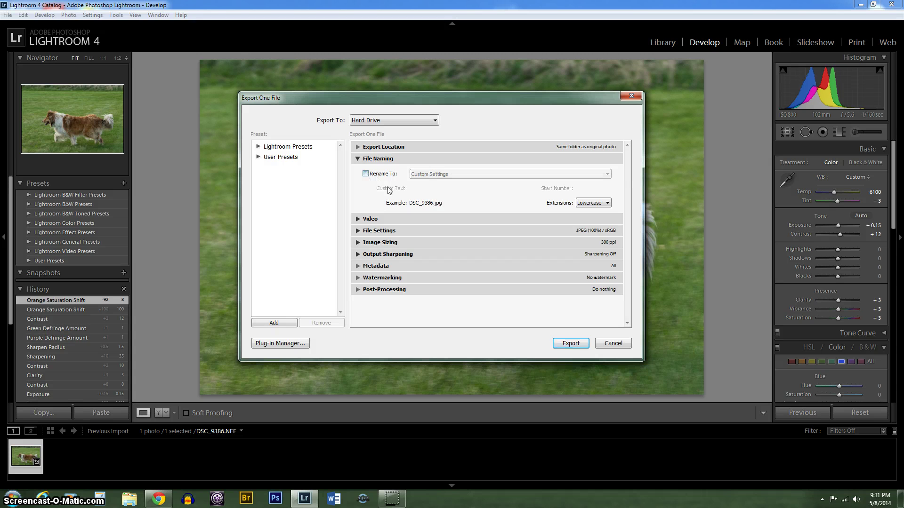
pyautogui.click(379, 160)
pyautogui.click(379, 171)
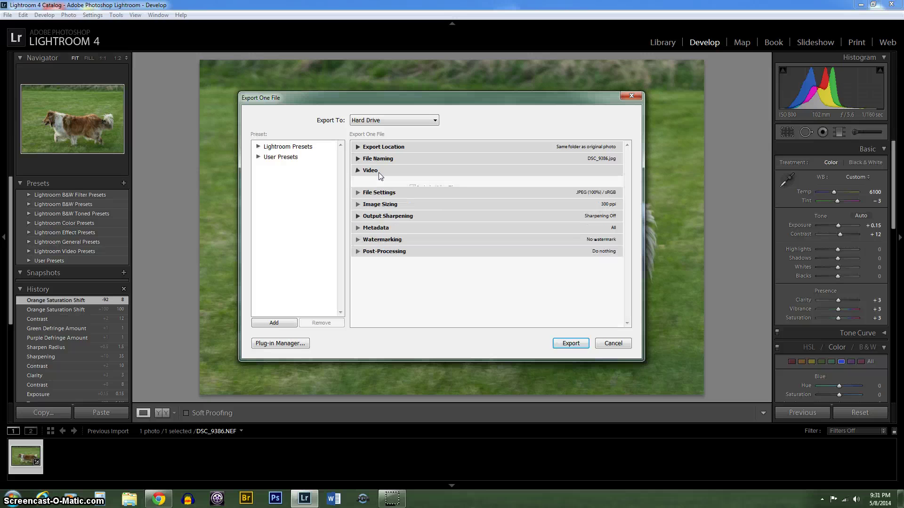
# Step: Set the export image format to JPEG with the sRGB colour space
pyautogui.click(380, 172)
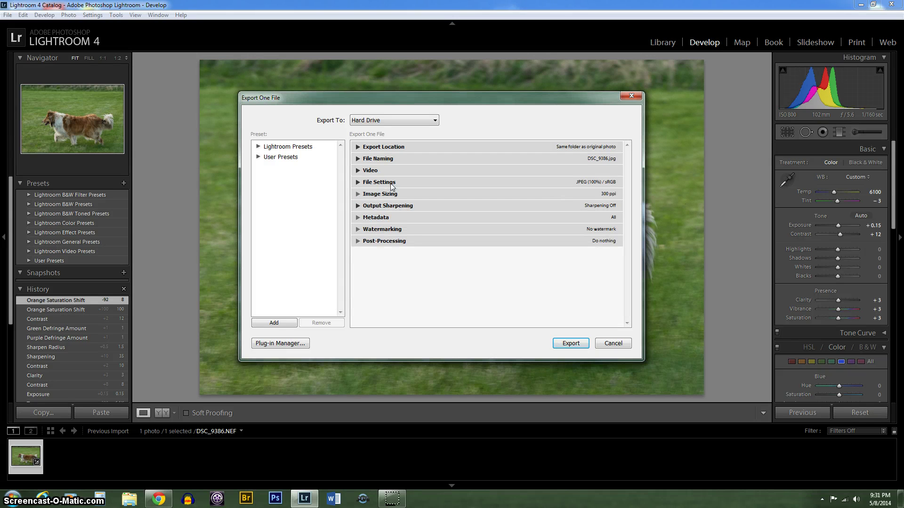
pyautogui.click(392, 184)
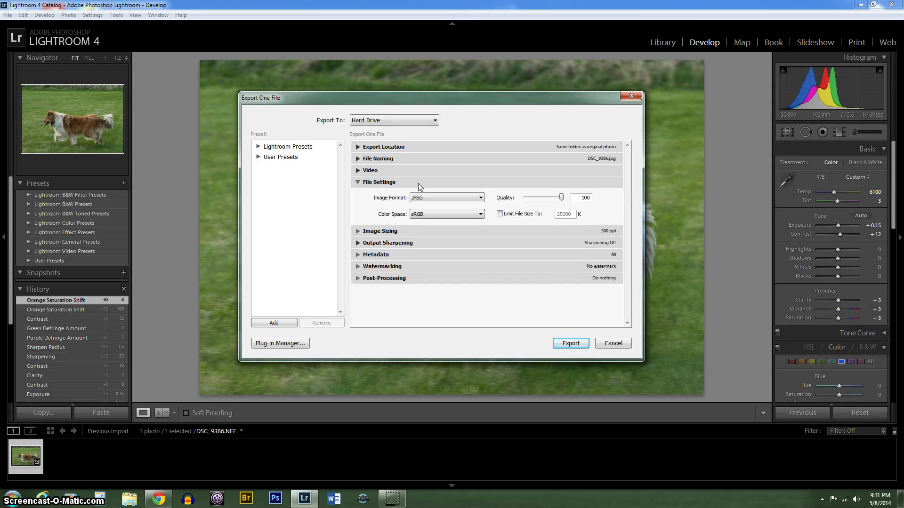
pyautogui.click(442, 201)
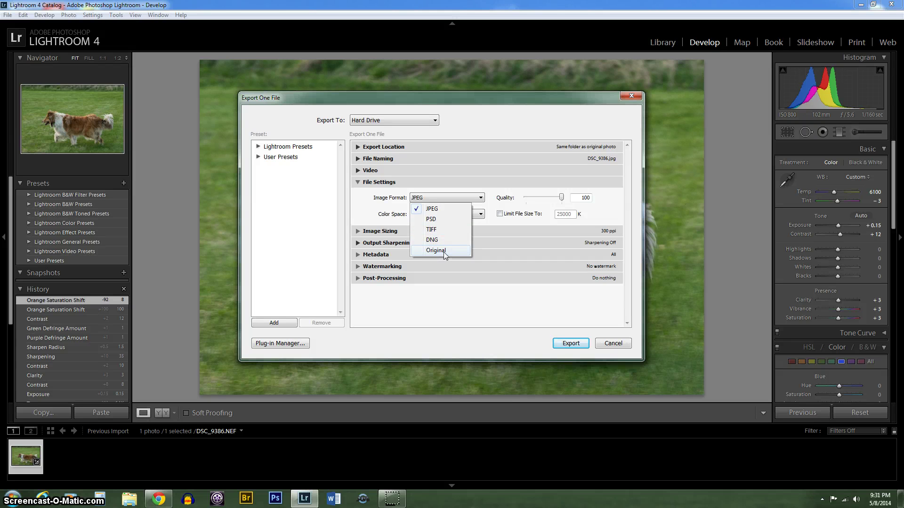
pyautogui.click(434, 209)
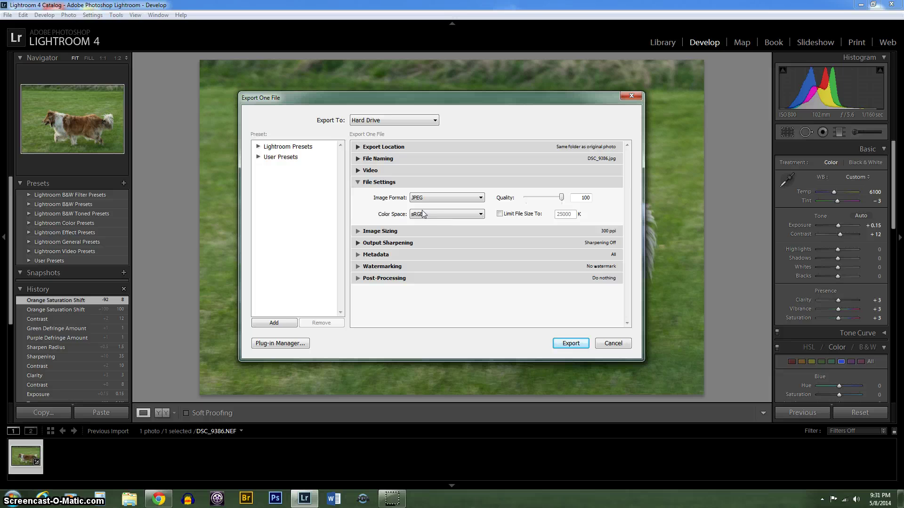
pyautogui.click(450, 213)
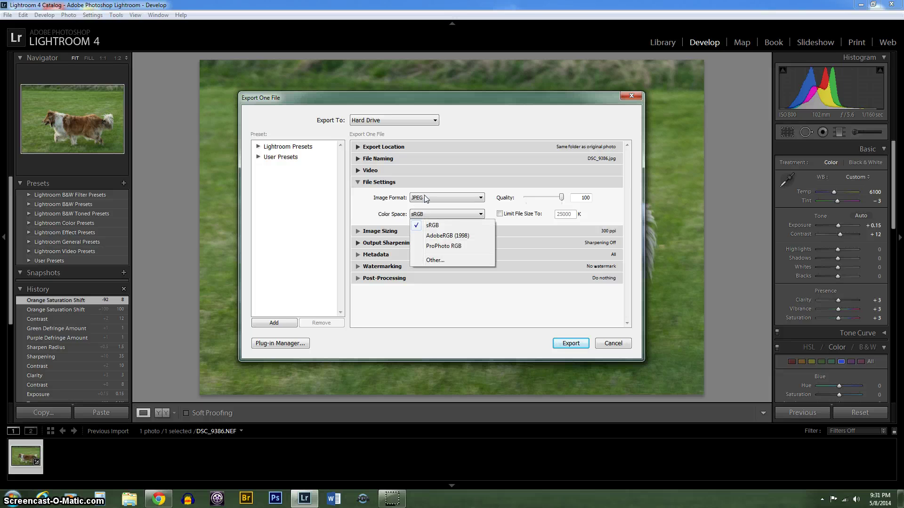
pyautogui.click(426, 200)
pyautogui.click(431, 214)
pyautogui.click(442, 225)
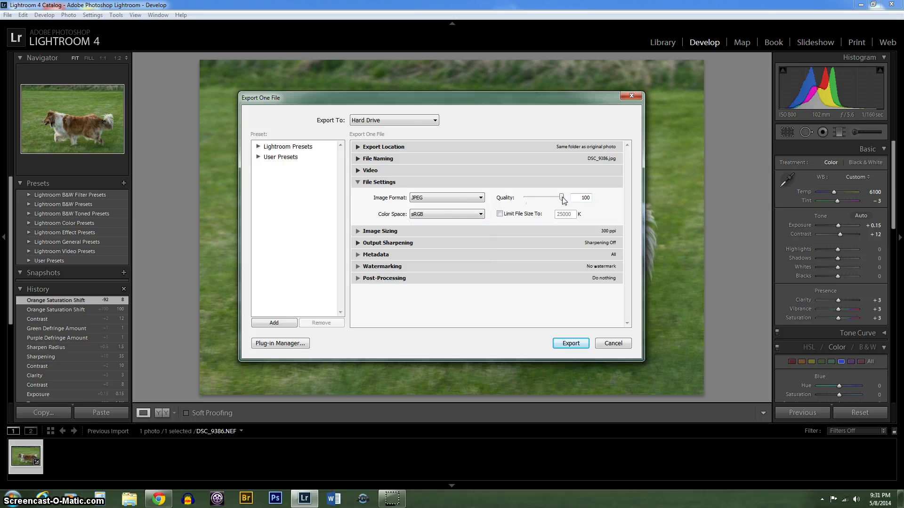
# Step: Set JPEG quality to 100 and leave the 25000K file-size limit unchecked
pyautogui.moveTo(564, 199)
pyautogui.mouseDown()
pyautogui.moveTo(506, 204)
pyautogui.moveTo(581, 204)
pyautogui.mouseUp()
pyautogui.moveTo(565, 201); pyautogui.dragTo(537, 203)
pyautogui.moveTo(533, 201); pyautogui.dragTo(571, 203)
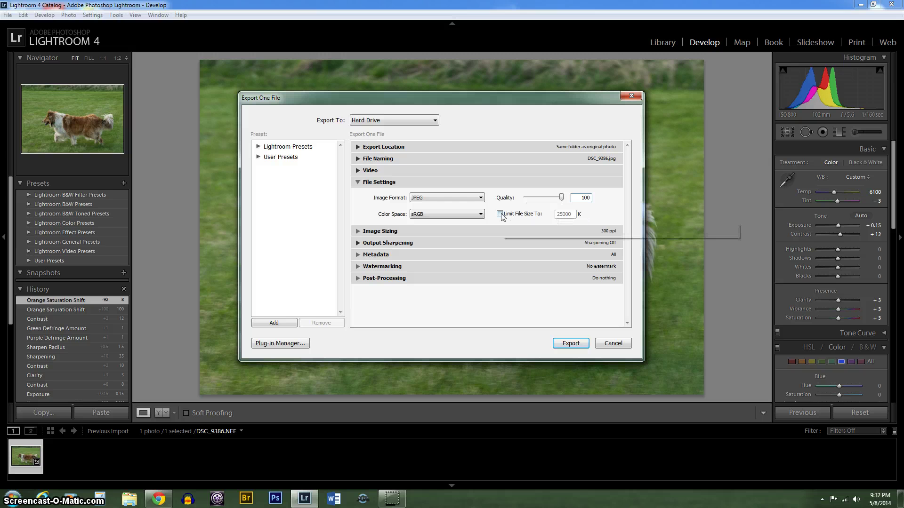
pyautogui.moveTo(502, 217)
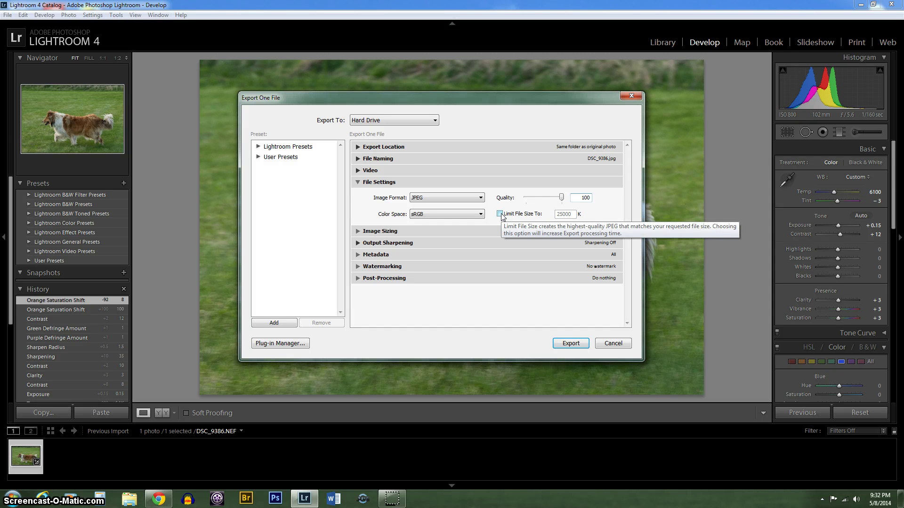
pyautogui.click(500, 214)
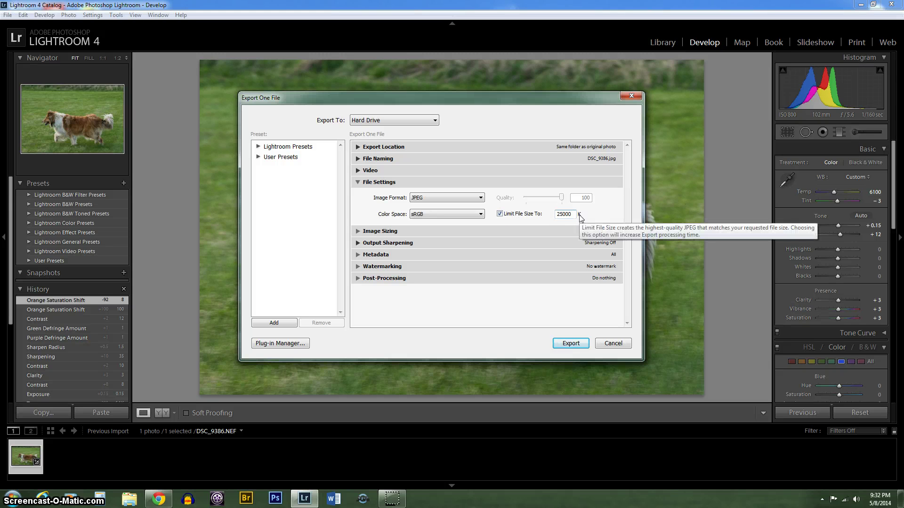
pyautogui.click(500, 213)
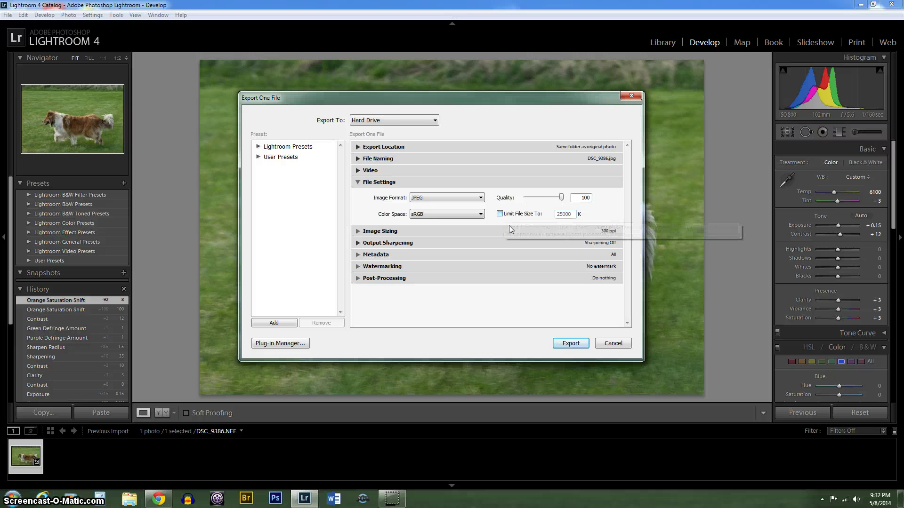
# Step: Show Image Sizing, leaving Resize to Fit off at 300 pixels per inch
pyautogui.click(370, 183)
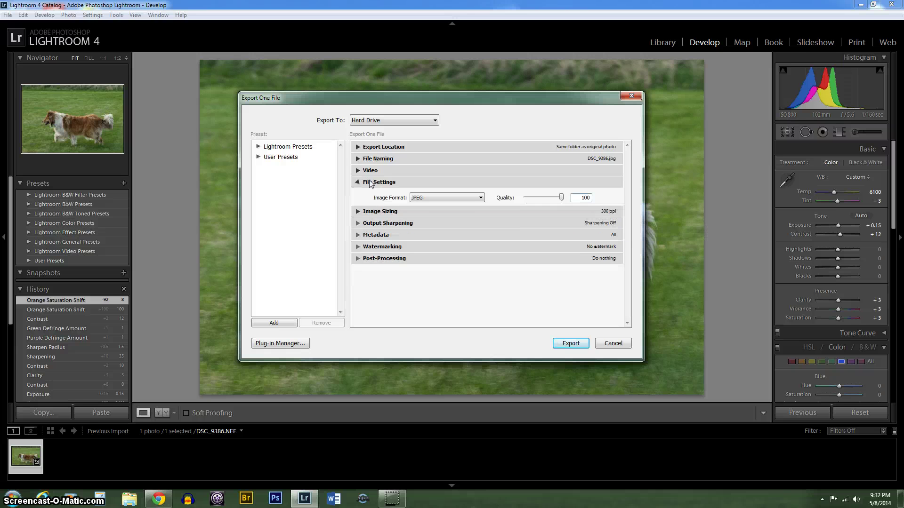
pyautogui.click(381, 194)
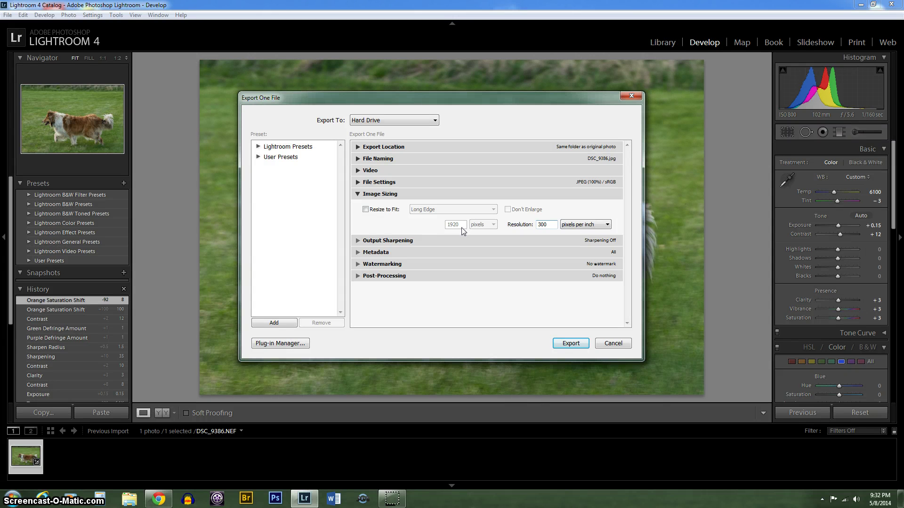
# Step: Review Output Sharpening and leave Sharpen For unchecked, so sharpening stays off
pyautogui.click(383, 194)
pyautogui.click(416, 207)
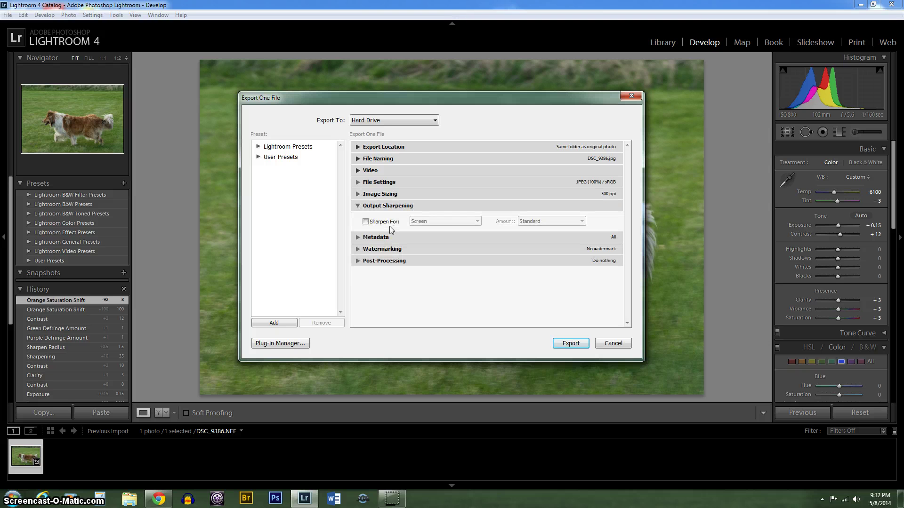
pyautogui.click(370, 223)
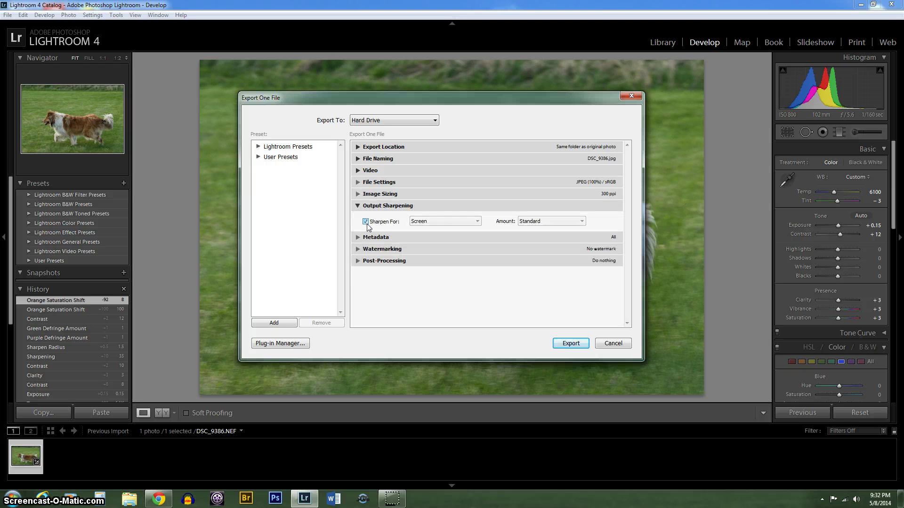
pyautogui.click(460, 225)
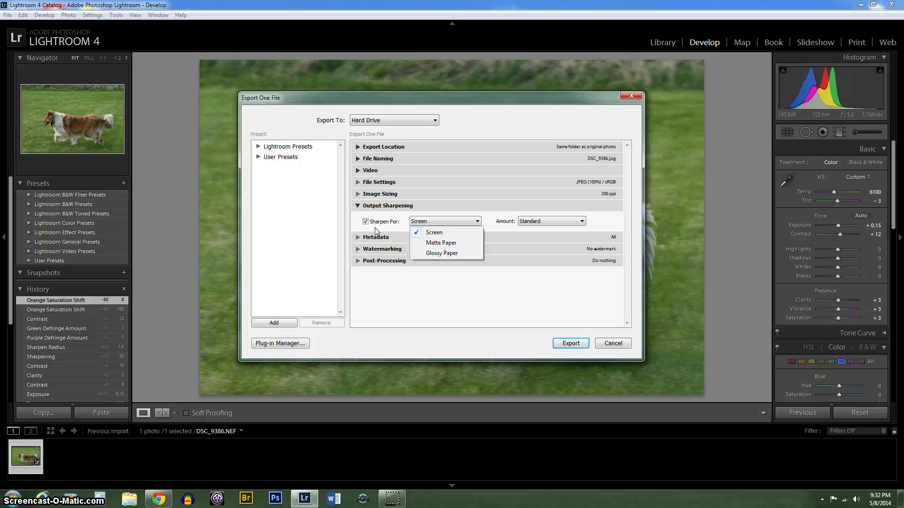
pyautogui.click(368, 226)
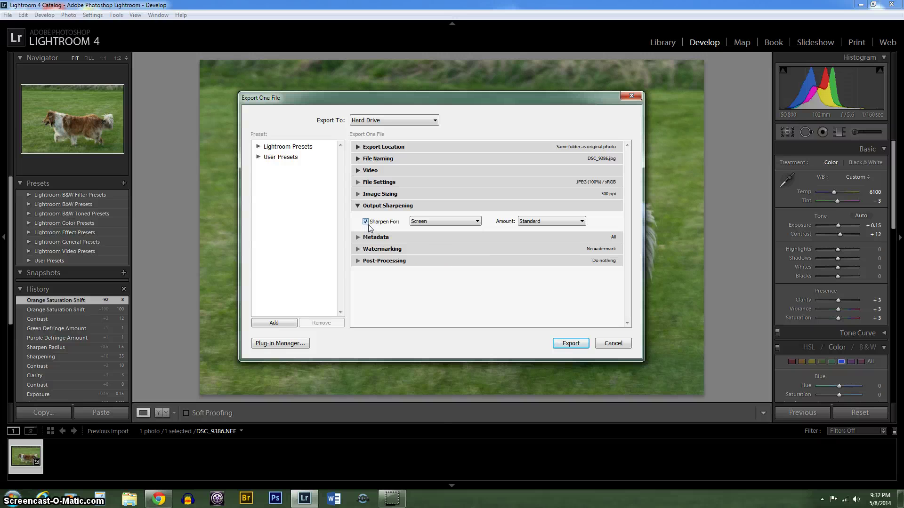
pyautogui.click(366, 222)
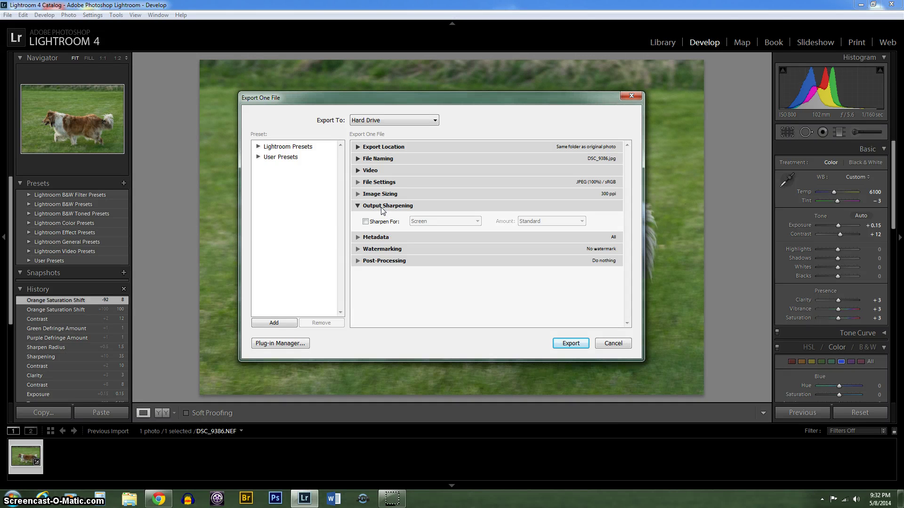
pyautogui.click(380, 207)
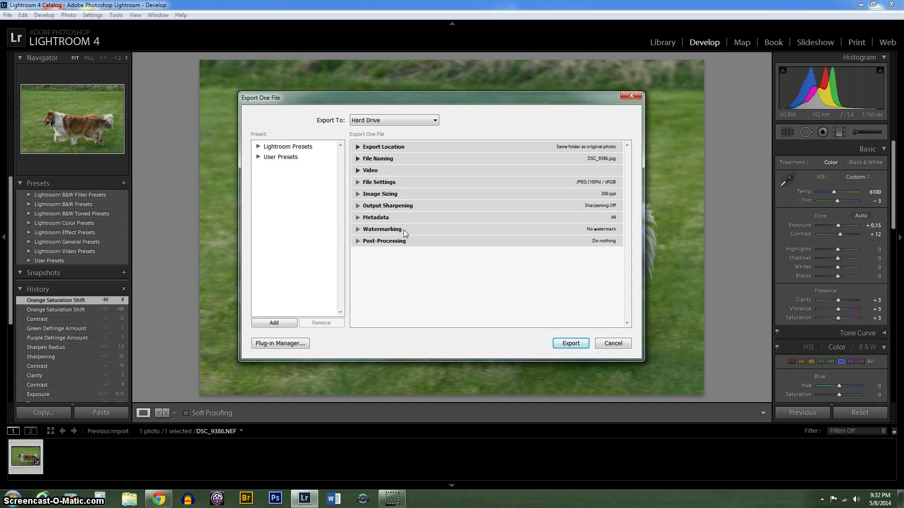
pyautogui.click(376, 219)
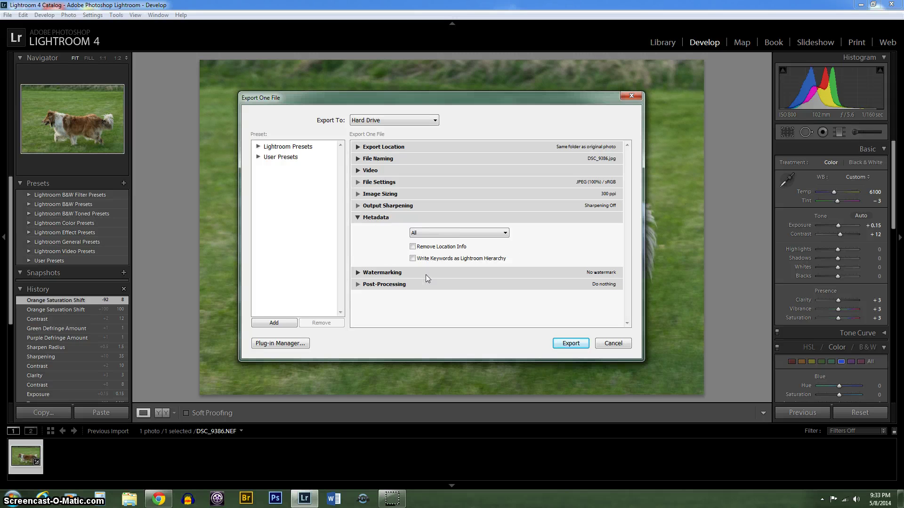
pyautogui.click(374, 219)
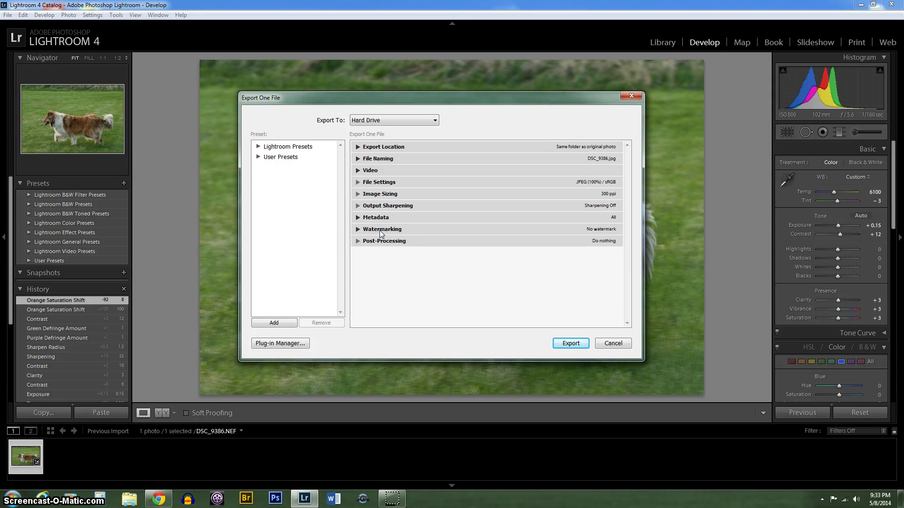
pyautogui.click(379, 230)
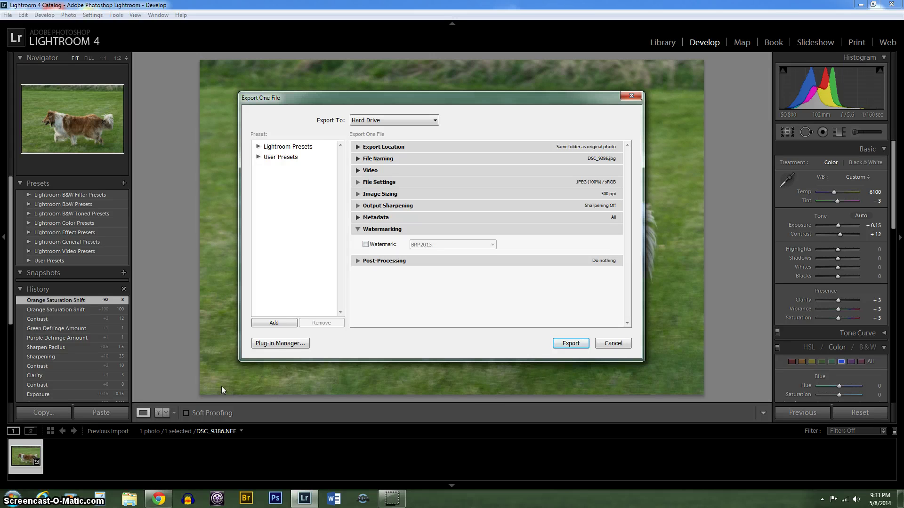
# Step: Keep the After Export action on Do nothing and export the collie photo
pyautogui.click(375, 231)
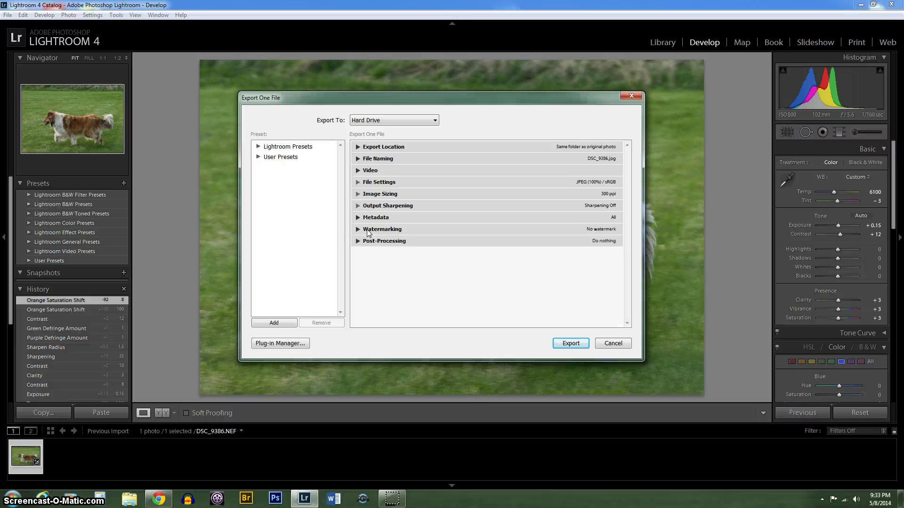
pyautogui.click(394, 241)
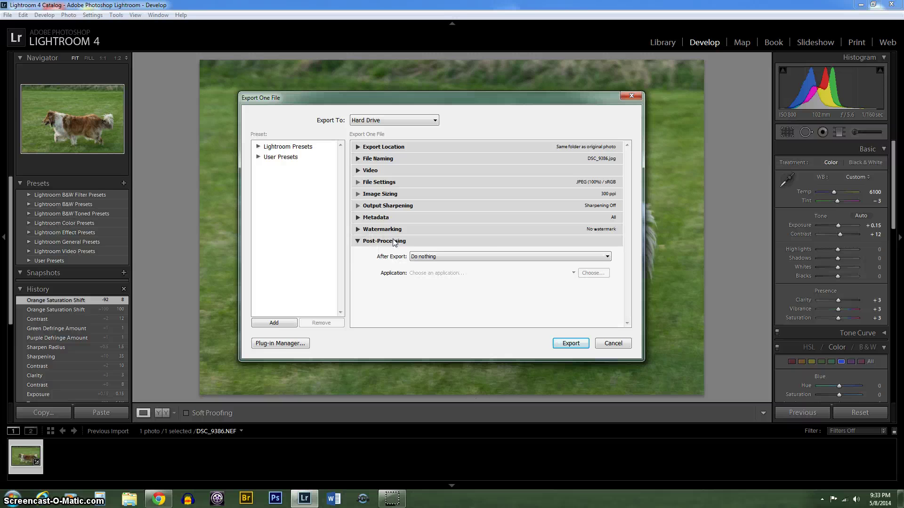
pyautogui.click(438, 256)
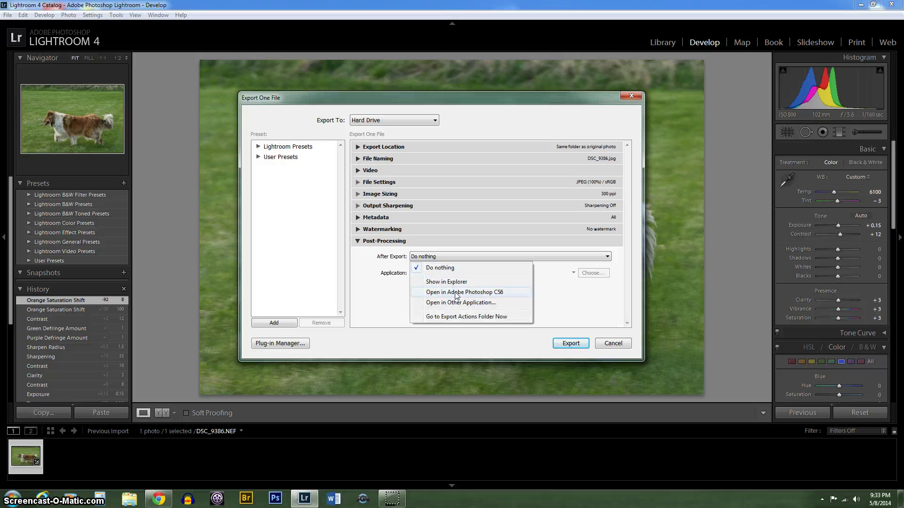
pyautogui.click(440, 268)
pyautogui.click(382, 242)
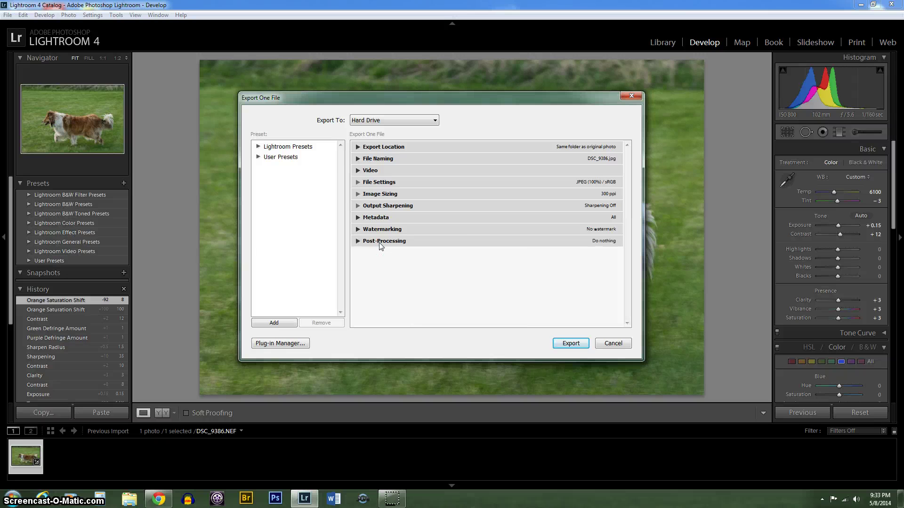
pyautogui.click(570, 344)
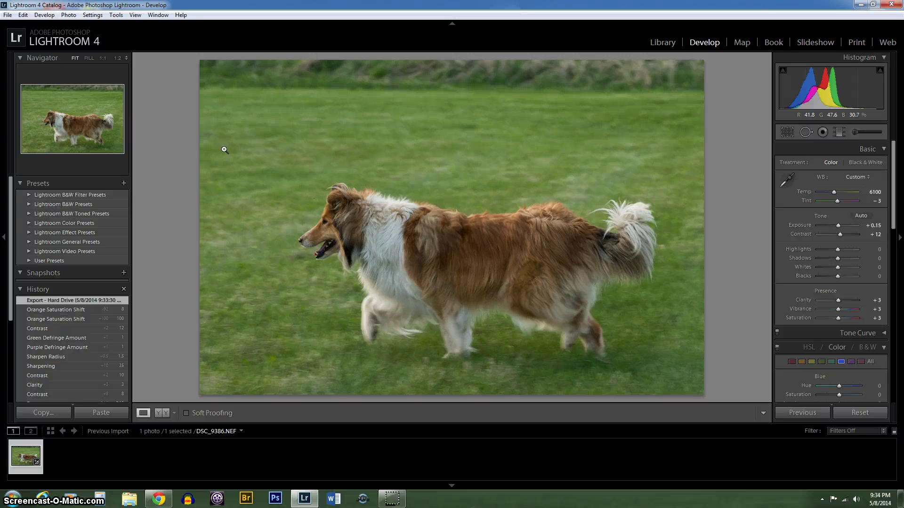
# Step: After the export finishes and appears in History, open and dismiss the File menu
pyautogui.click(8, 15)
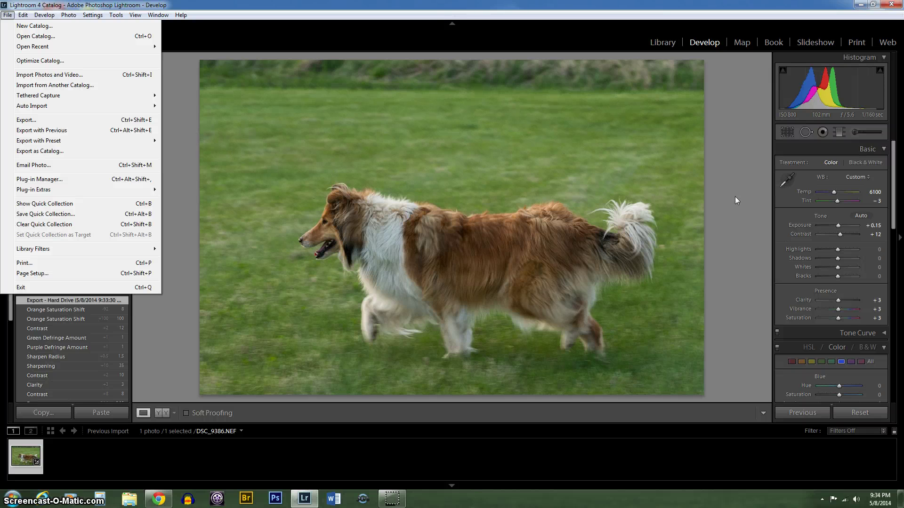
pyautogui.click(389, 501)
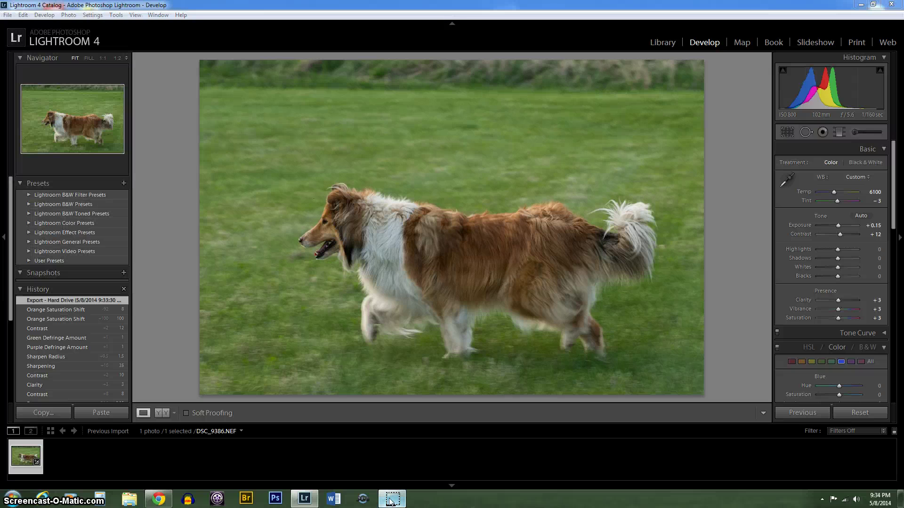